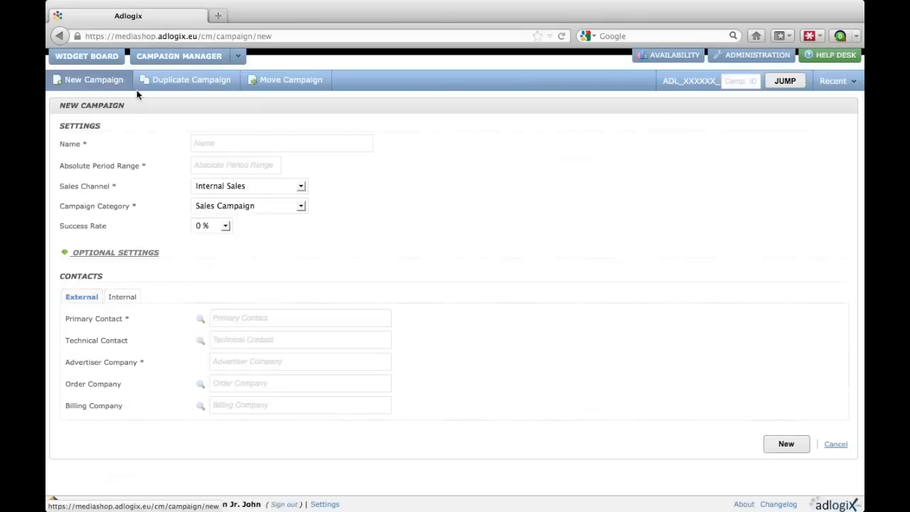
Step: Name the new campaign "BMW X5 Series" and set its absolute period range to 20/12/12 - 25/01/13
click(252, 146)
text(BM)
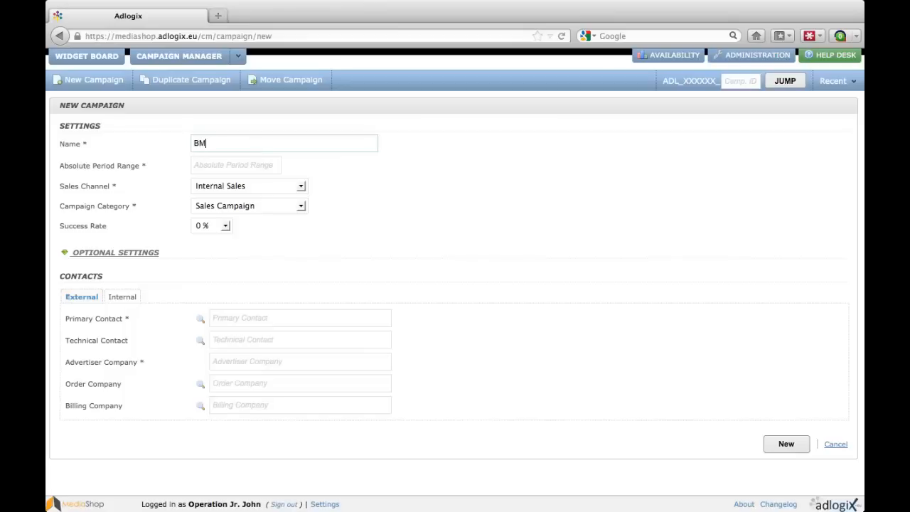
text(W X5 Series)
click(201, 166)
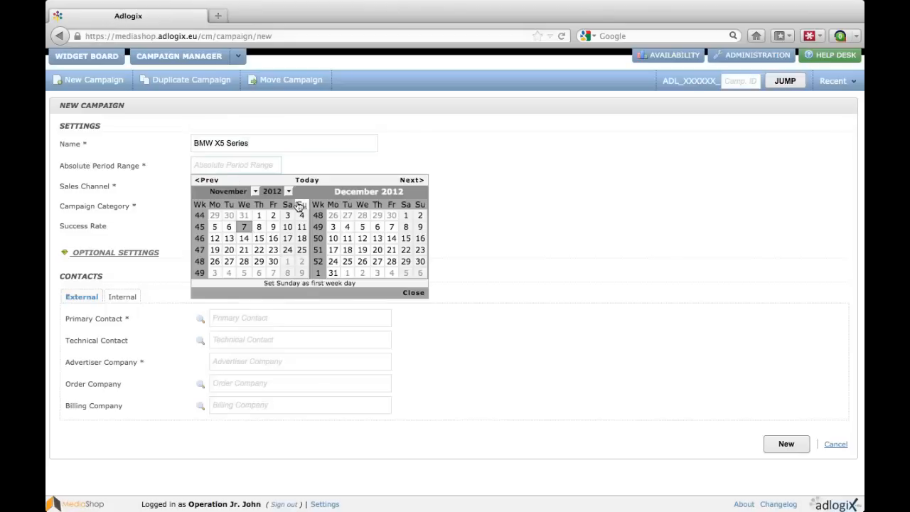
click(376, 249)
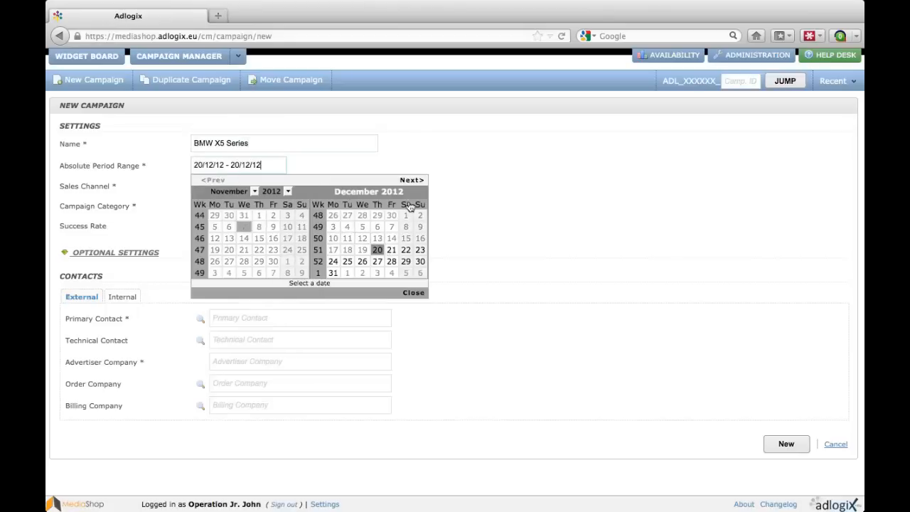
click(411, 180)
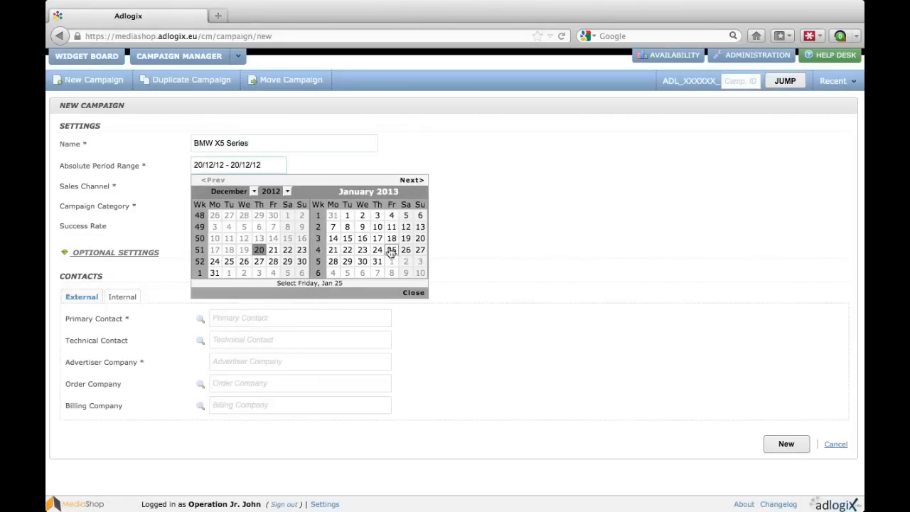
click(390, 250)
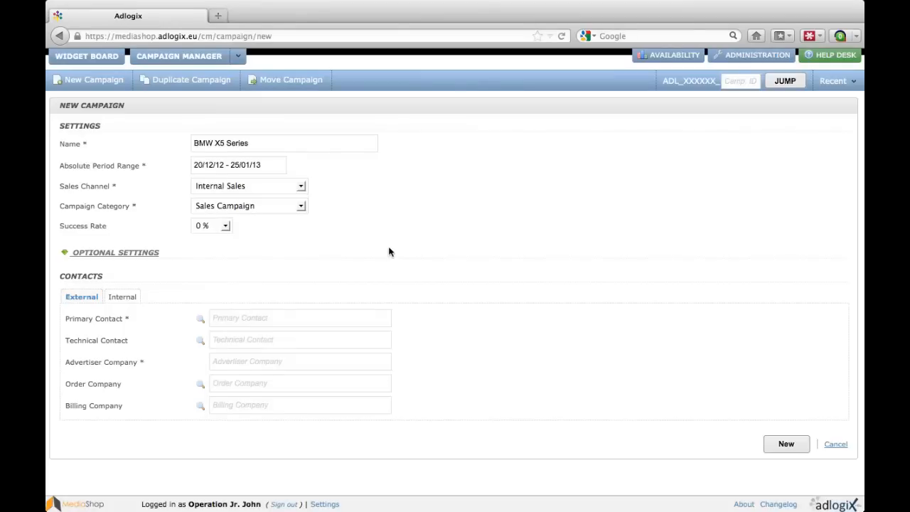
Step: Keep Sales Campaign as the campaign category and set the success rate to 30 %
click(260, 207)
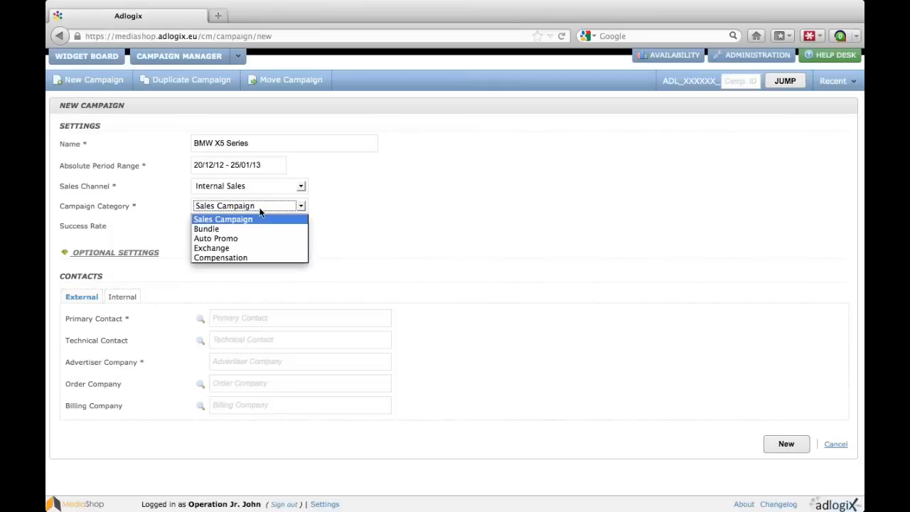
click(260, 208)
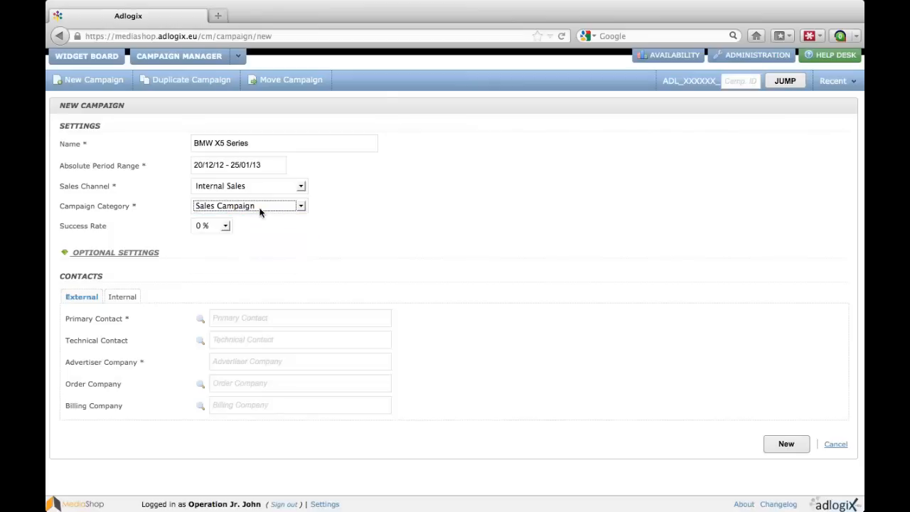
click(225, 228)
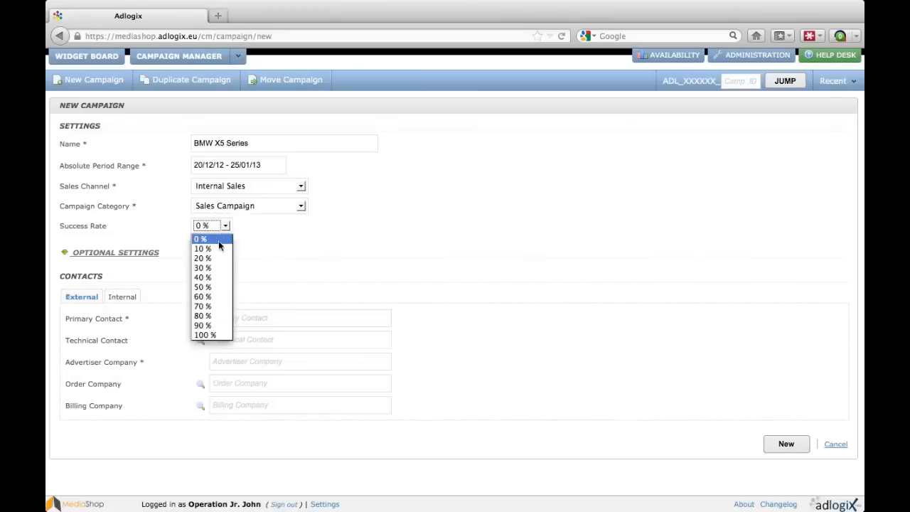
click(205, 270)
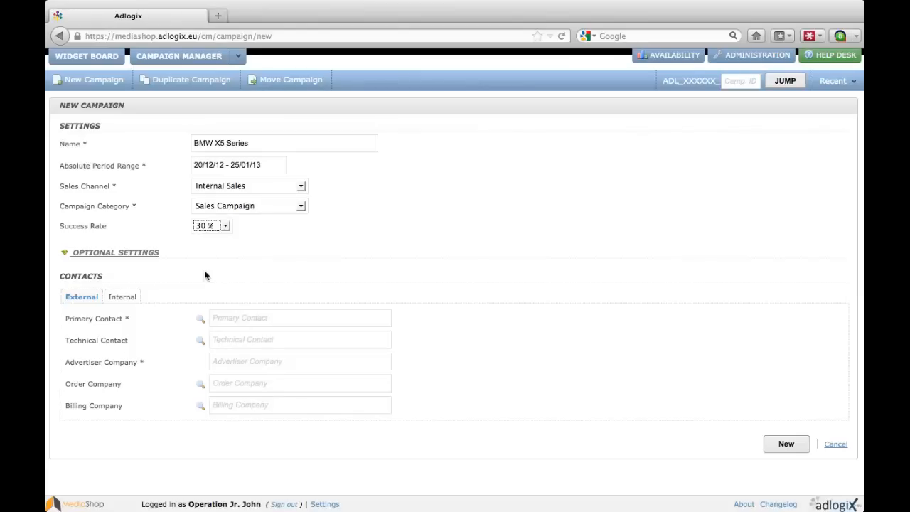
Step: Search for the external primary contact by company as well as user with keyword "mind" and choose the MindShare user
click(201, 320)
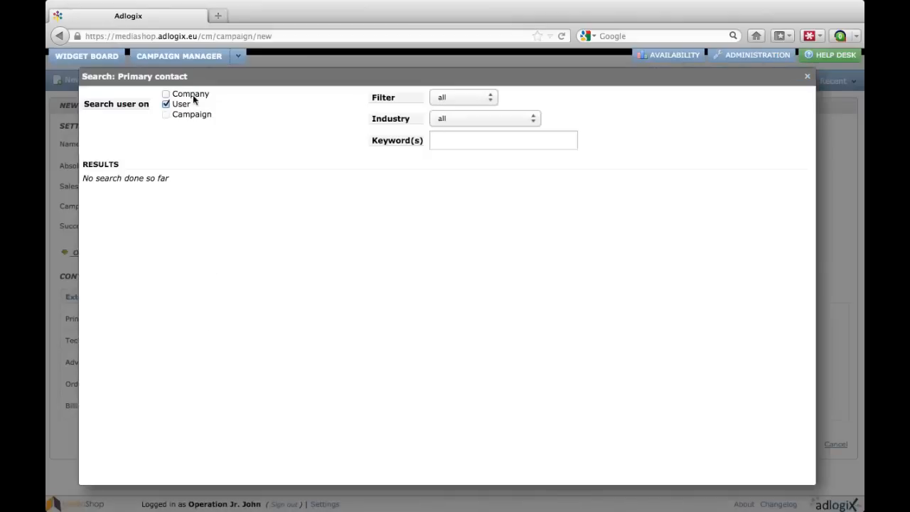
click(166, 94)
click(464, 142)
text(mind)
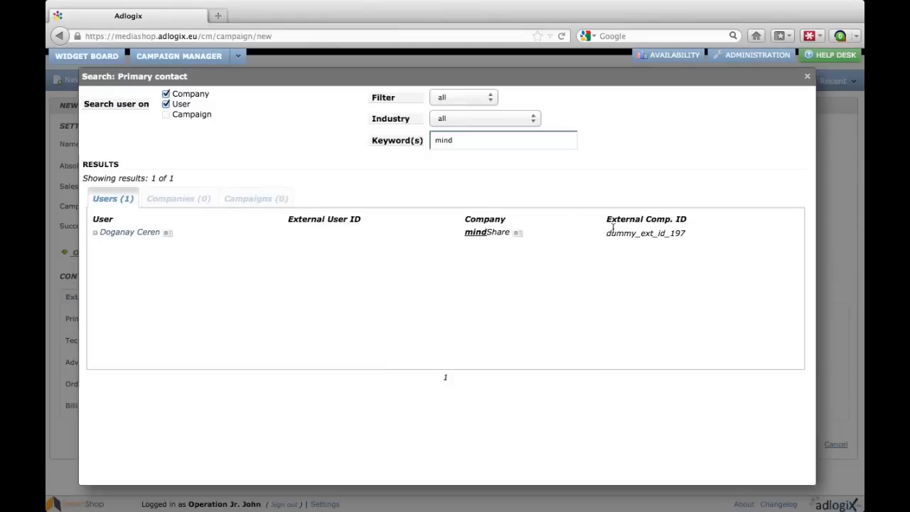
click(114, 232)
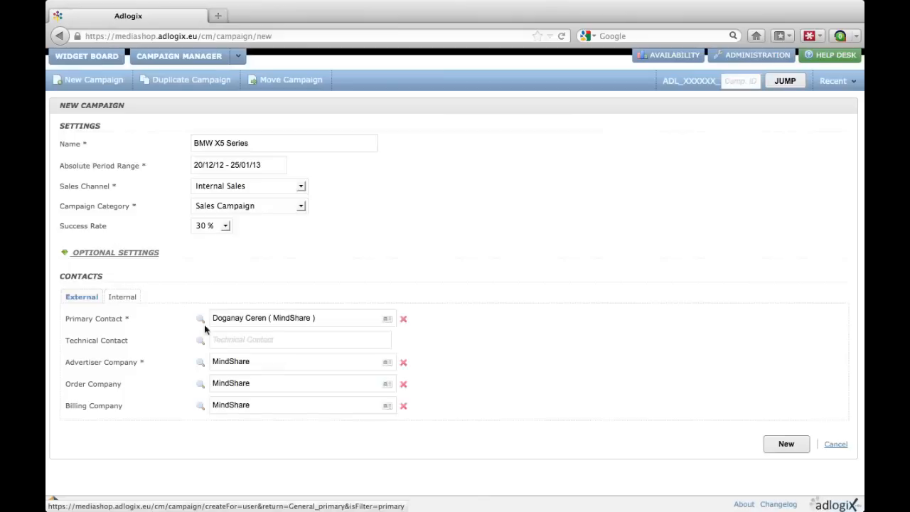
Step: Change the advertiser company to BMW Italia SPA by searching for "BMW", and create the campaign
click(200, 364)
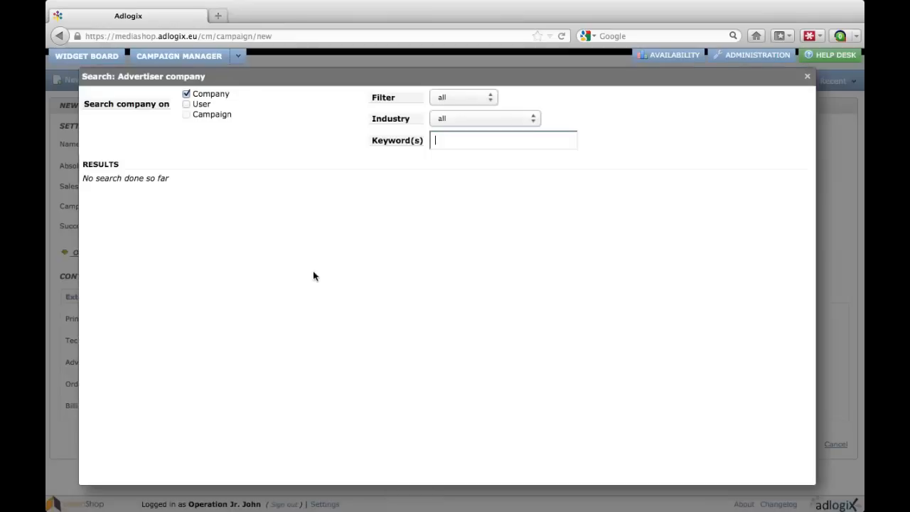
text(BMW)
key(Return)
click(114, 228)
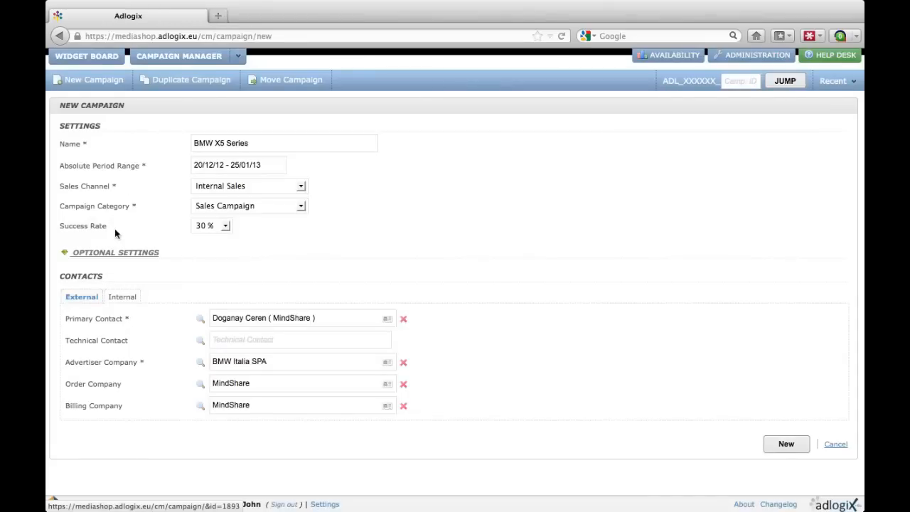
click(786, 447)
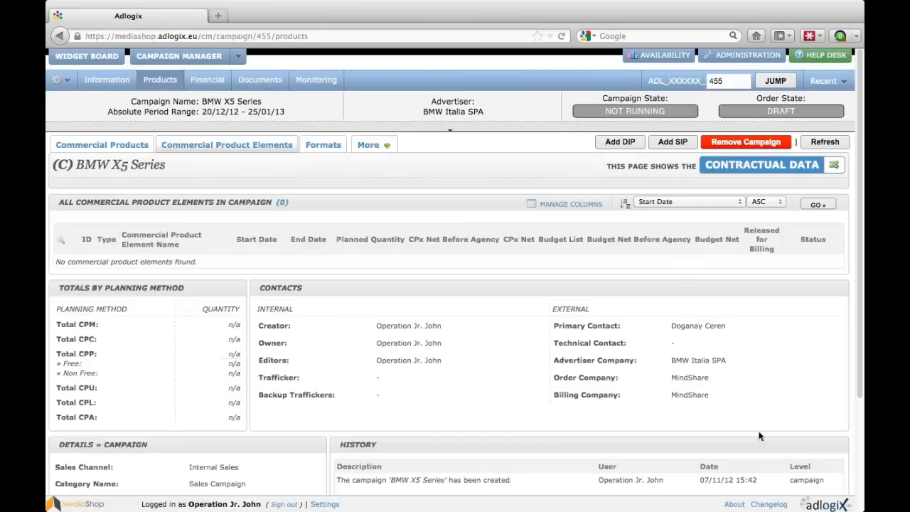
Step: Add a DIP to the campaign and name the commercial product element "BMW CPM RON"
click(620, 144)
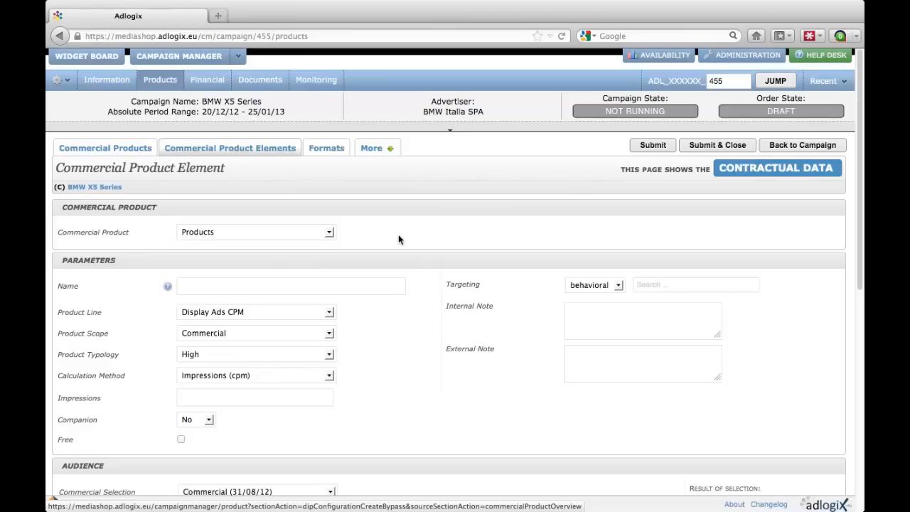
click(222, 285)
text(B)
text(MW )
text(X5)
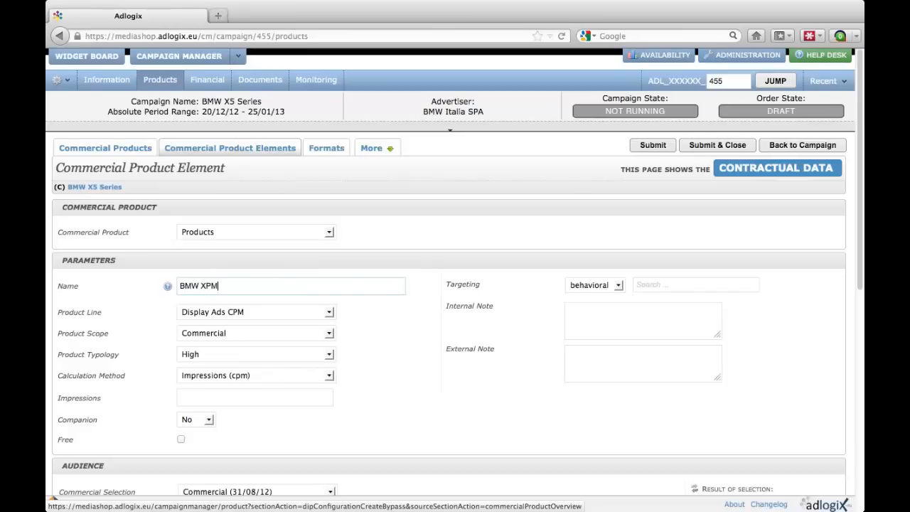
key(BackSpace)
key(BackSpace)
text(CPM RON)
Step: Keep the Display Ads CPM product line and set the calculation method to Budget Net (cpm) with a net budget of 12500 €
click(273, 313)
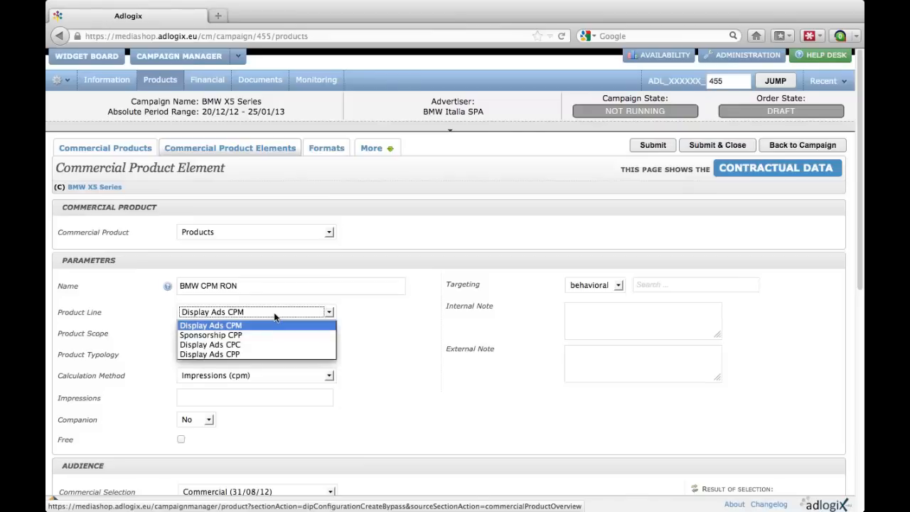
click(274, 316)
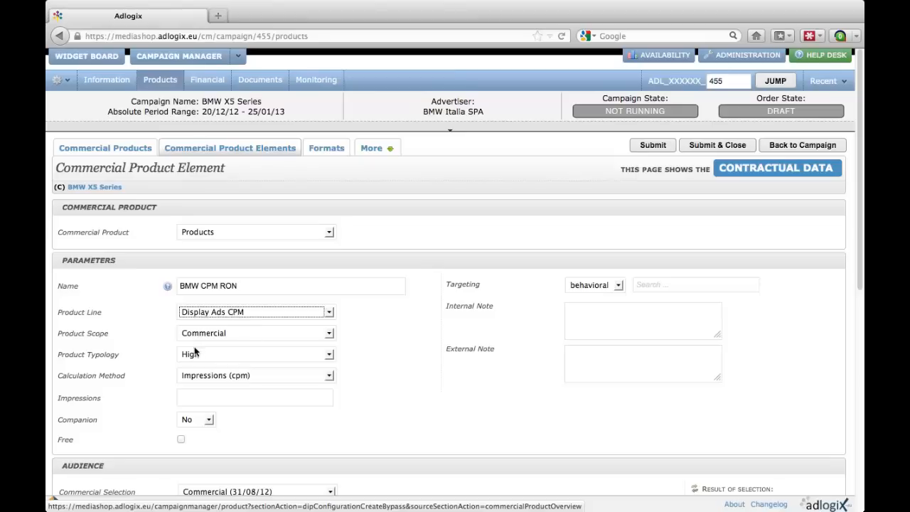
click(257, 377)
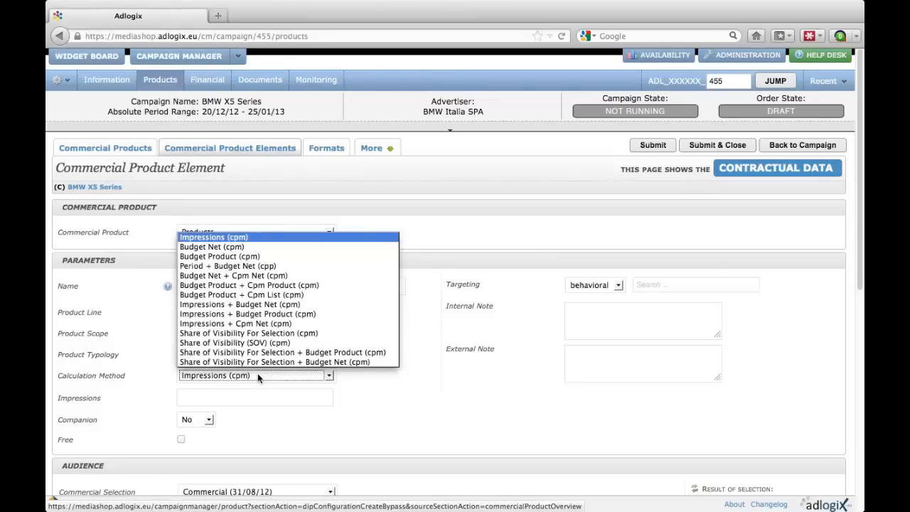
click(231, 248)
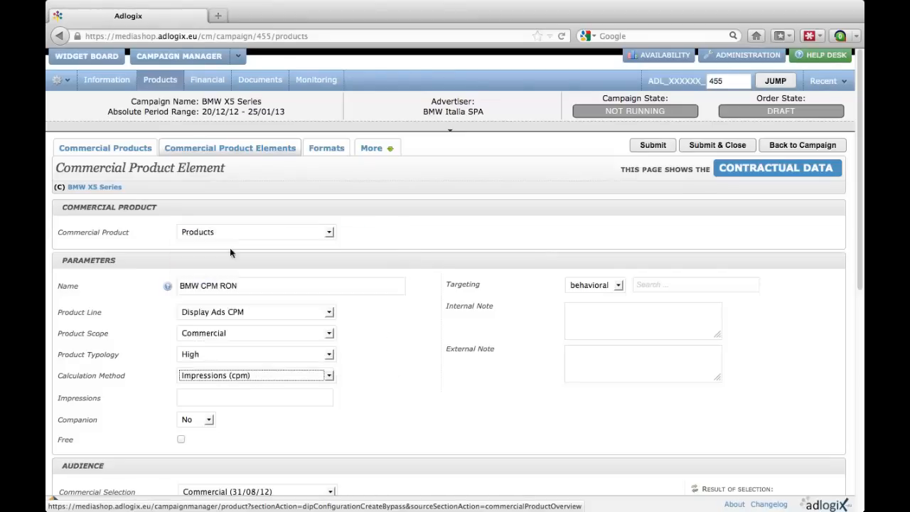
click(240, 396)
text(12500)
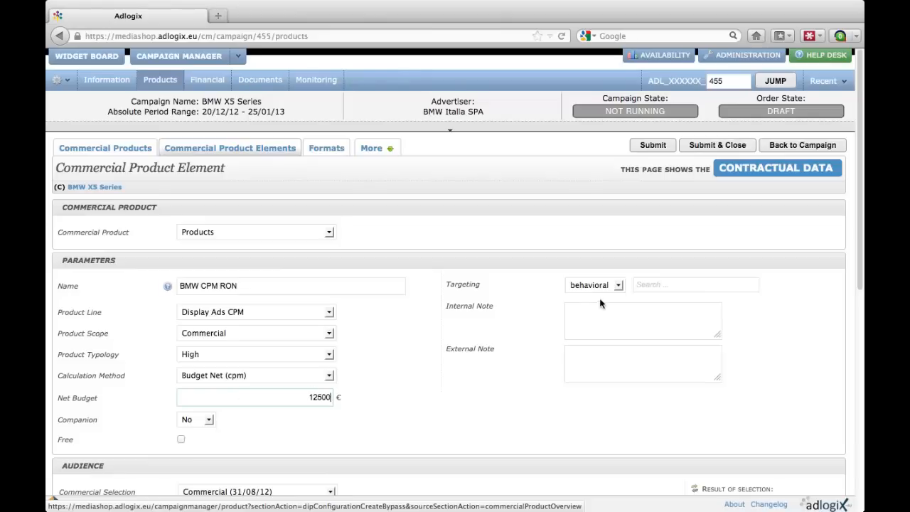
Step: Add the RON pack to the selected content categories of the product element's audience
scroll(434, 405, down, 2)
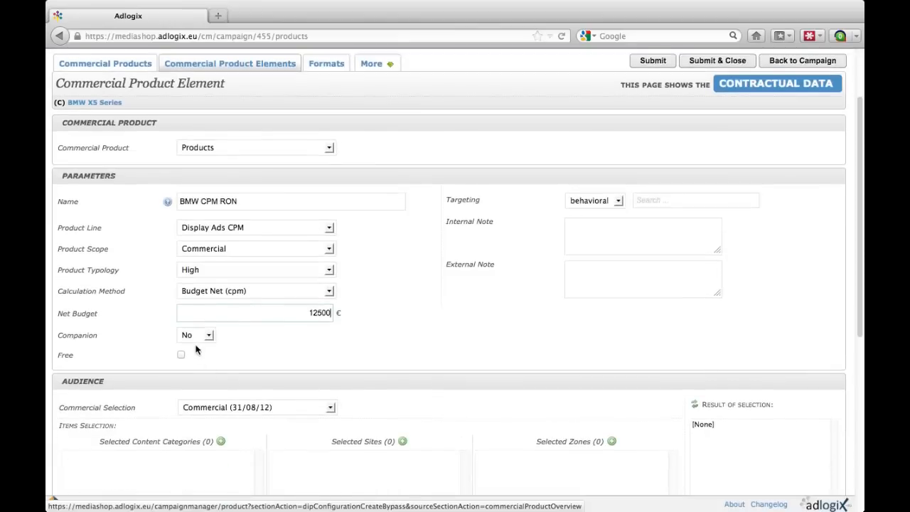
scroll(196, 349, down, 4)
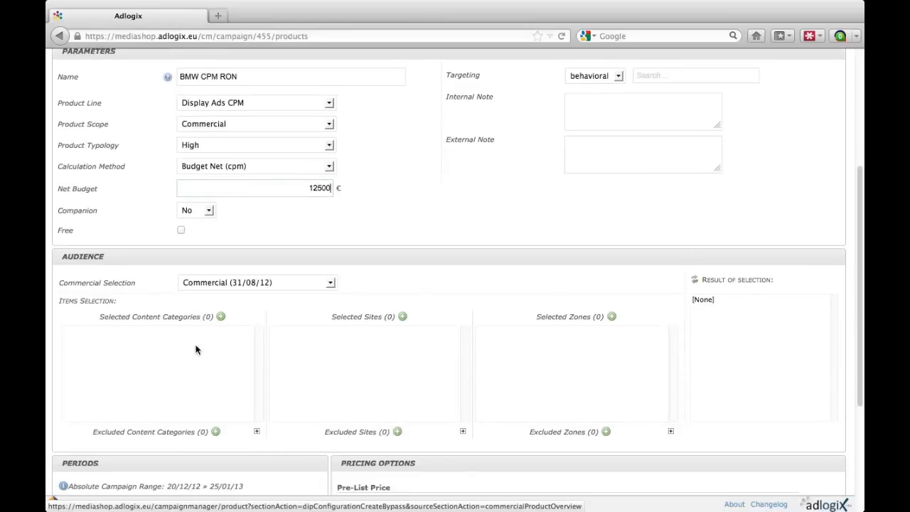
scroll(197, 349, down, 1)
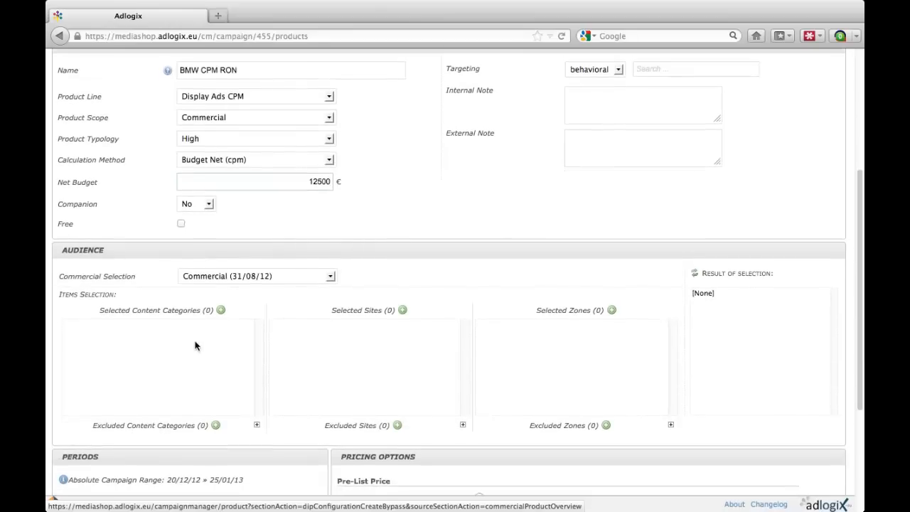
click(221, 311)
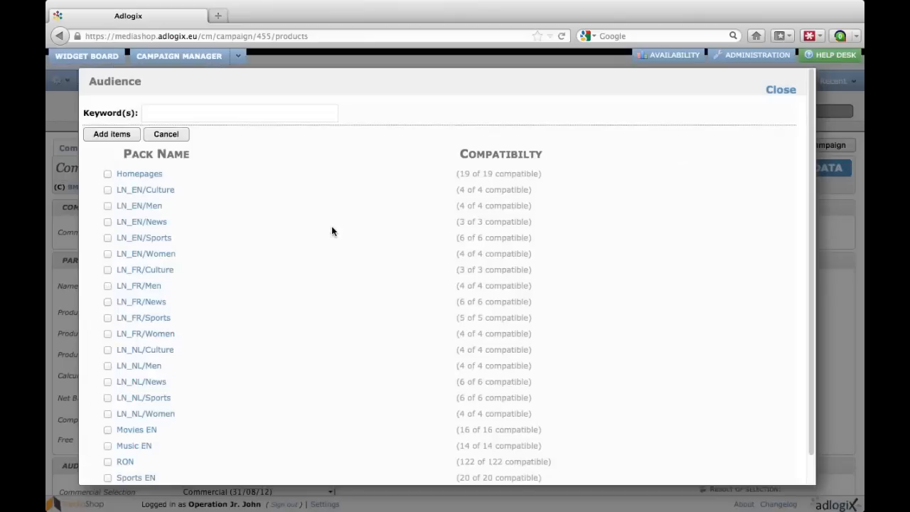
scroll(293, 276, down, 3)
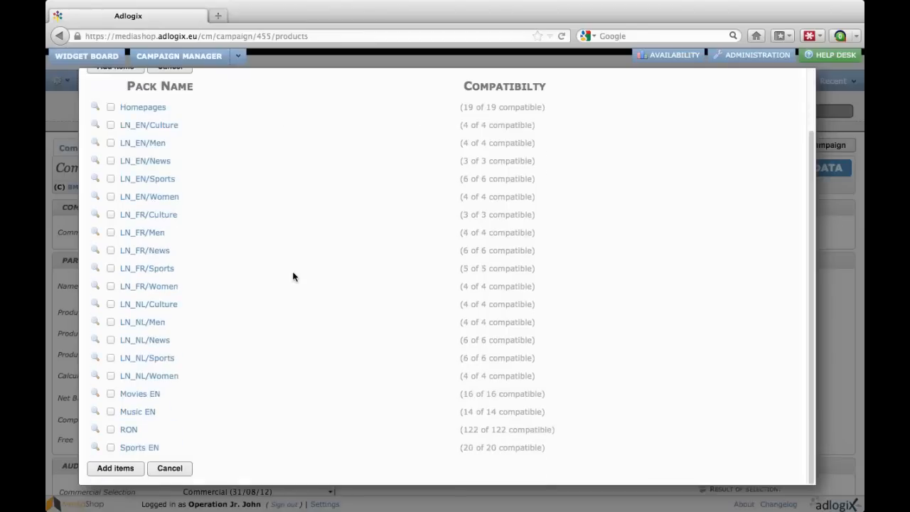
click(111, 430)
click(125, 472)
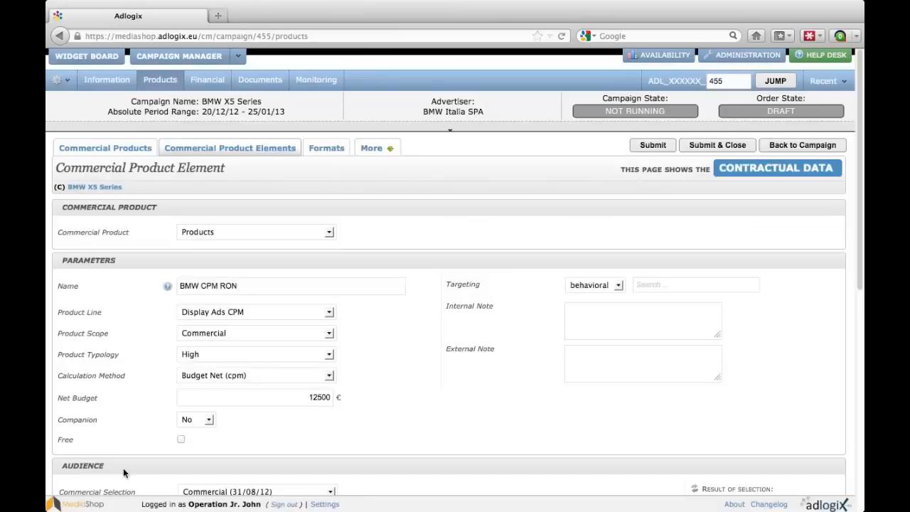
Step: Review the audience's resulting selection and set the product element's period from 27/12/12 to 23/01/13
scroll(388, 419, down, 4)
scroll(388, 419, down, 4)
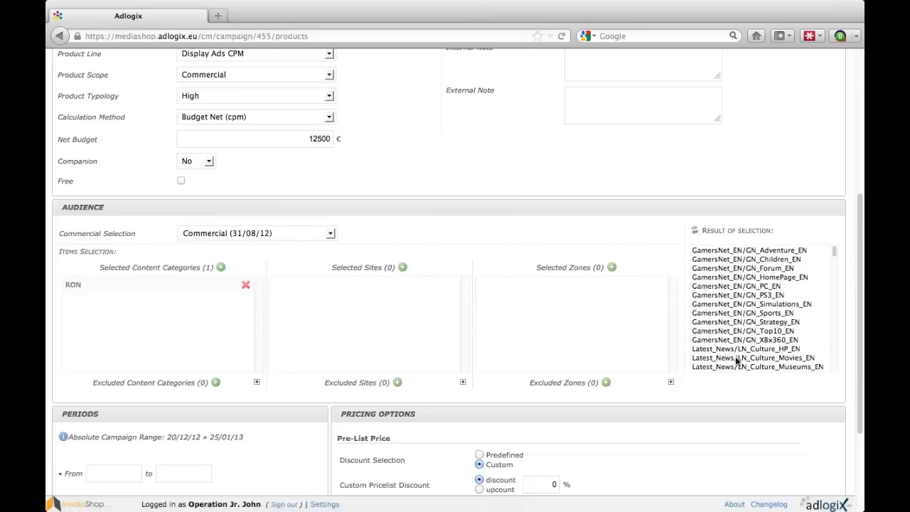
scroll(736, 363, down, 3)
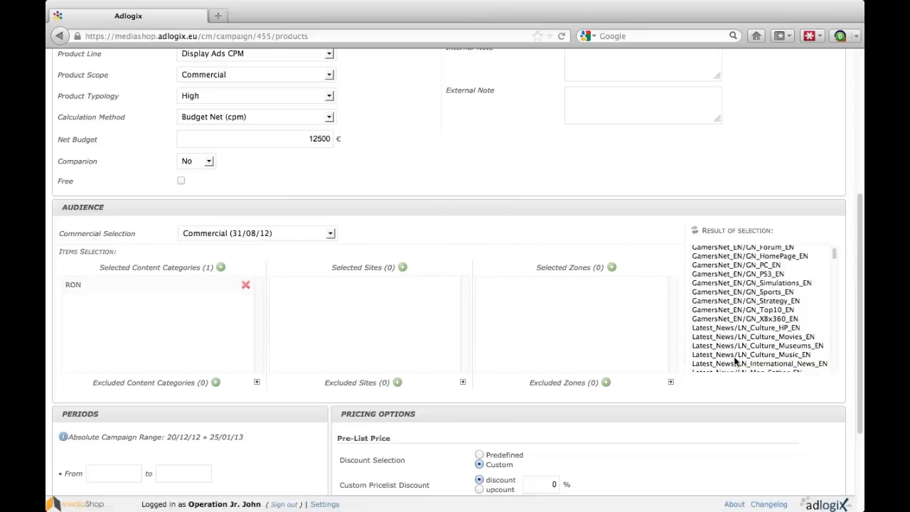
scroll(535, 337, down, 2)
scroll(536, 337, down, 2)
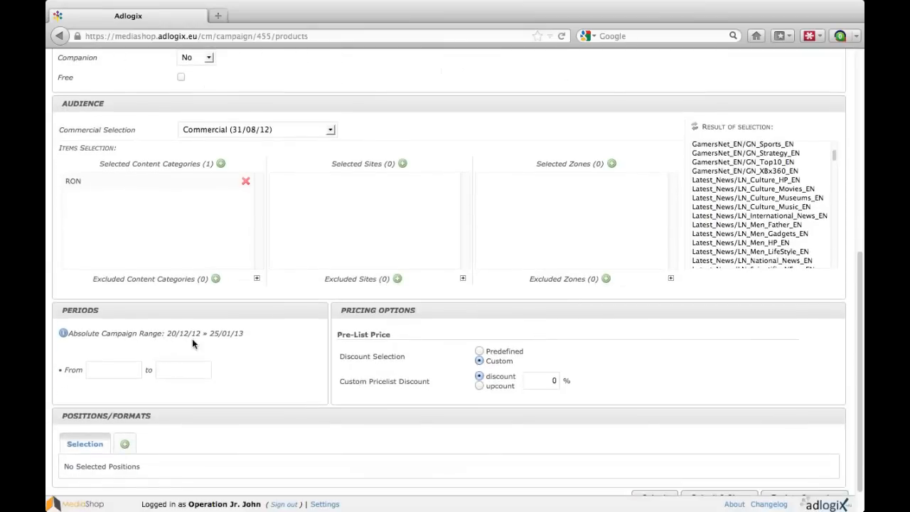
click(112, 369)
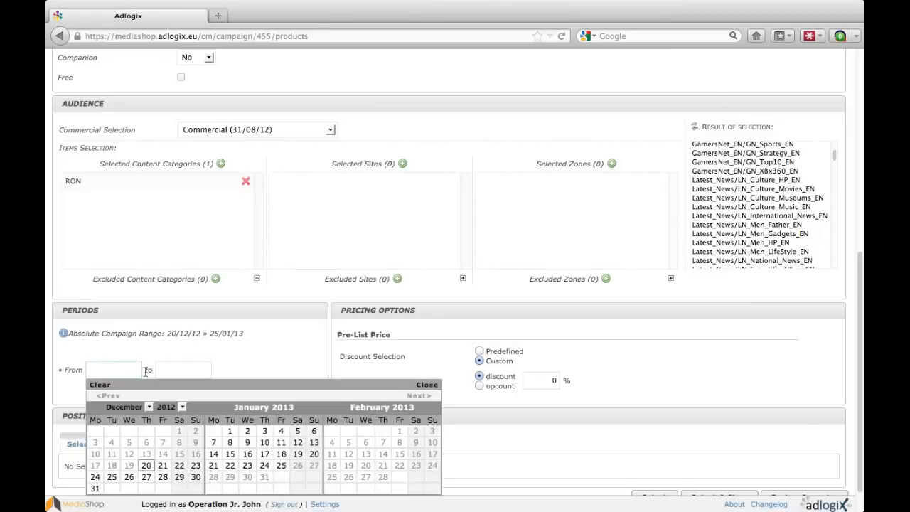
click(146, 477)
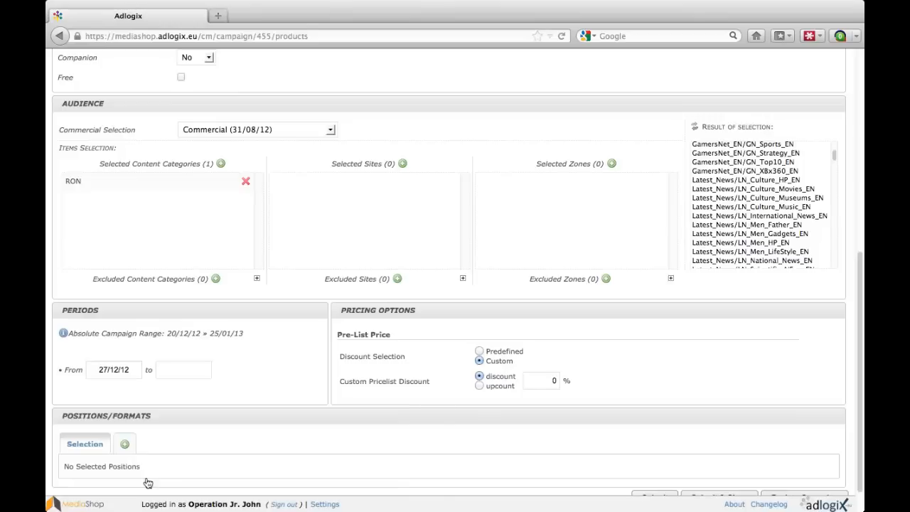
click(188, 371)
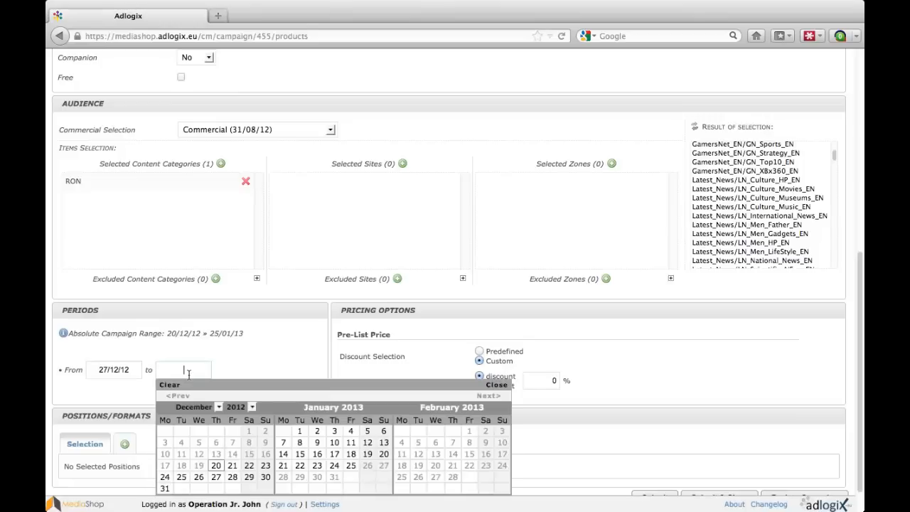
click(317, 467)
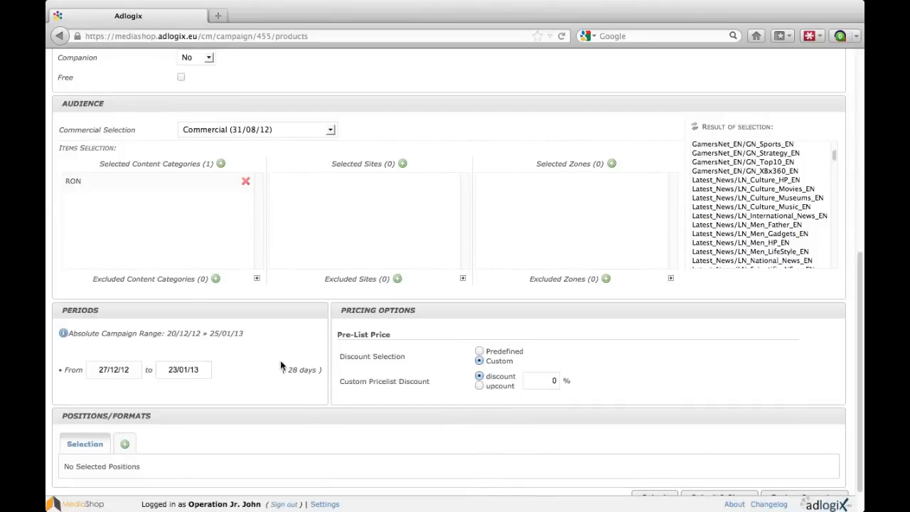
Step: Add the Rectangle 300x250 (RM), Skyscraper 120x600 (RM) and Leaderbord 728x90 (EV) formats to the product element's positions and submit it
scroll(281, 365, down, 1)
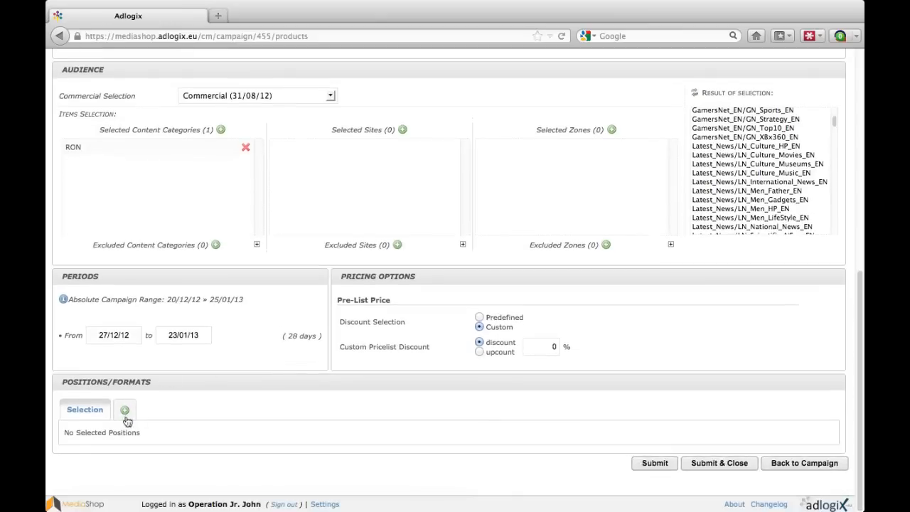
click(124, 412)
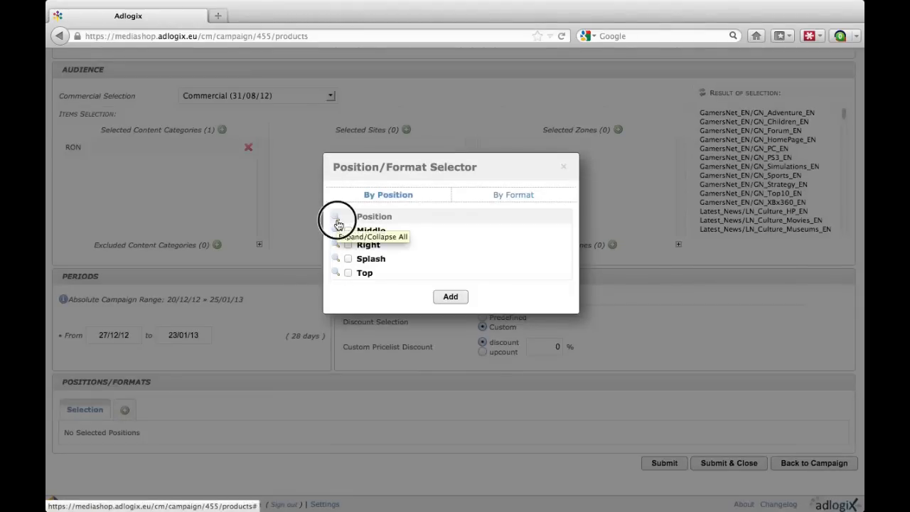
click(338, 225)
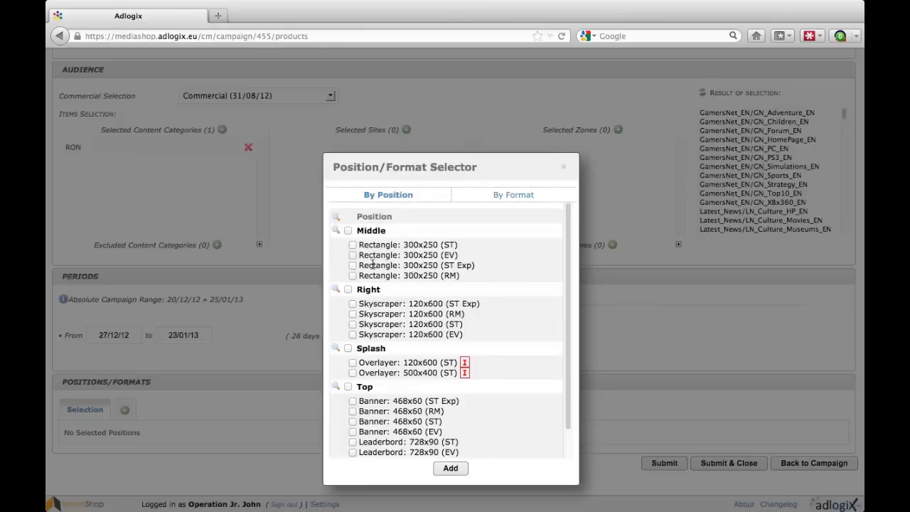
click(353, 275)
click(353, 314)
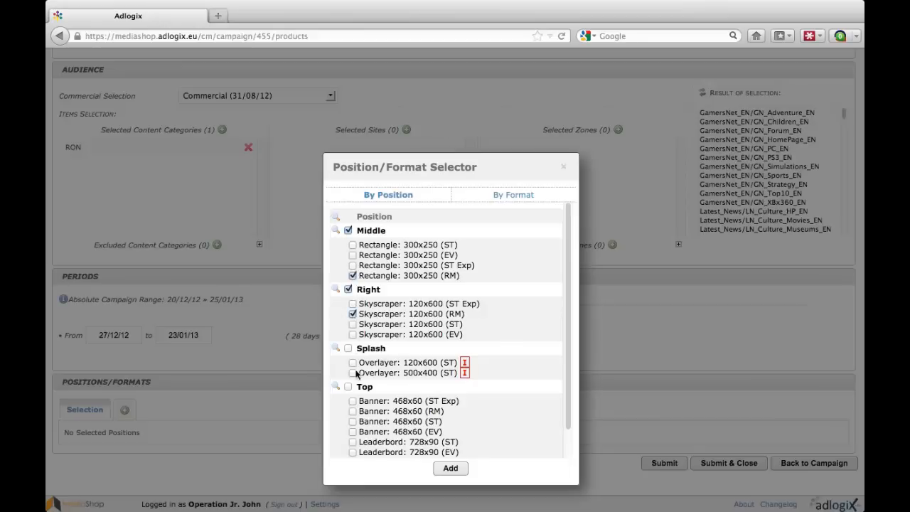
click(352, 452)
click(461, 467)
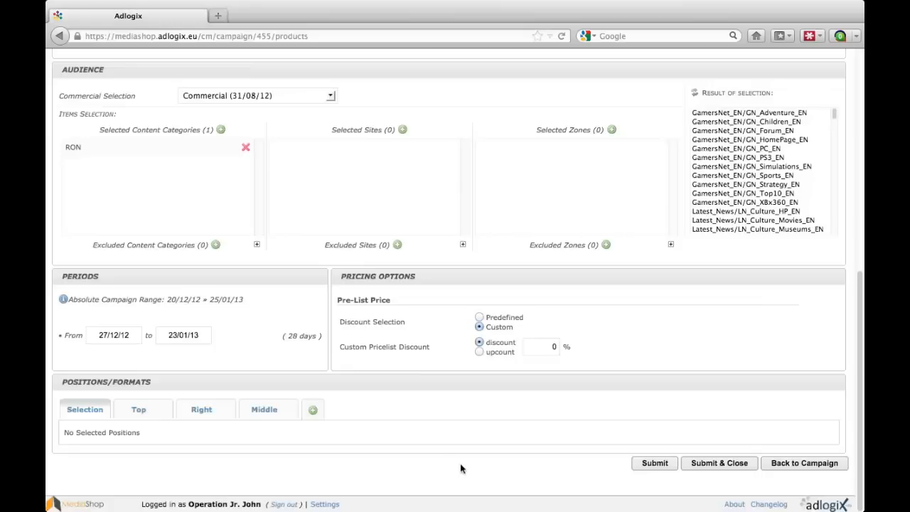
click(654, 466)
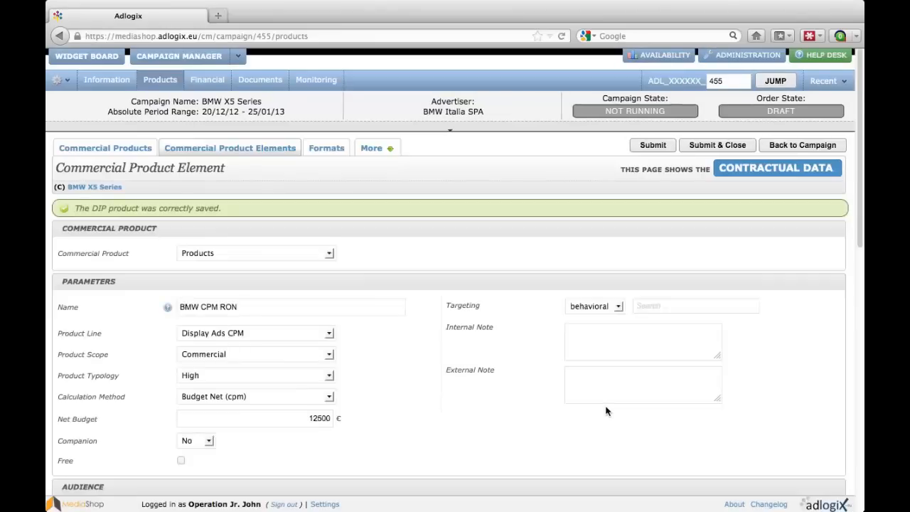
Step: Review the calculated figures and impressions breakdown of the selected formats, and submit and close the product element
scroll(606, 411, down, 12)
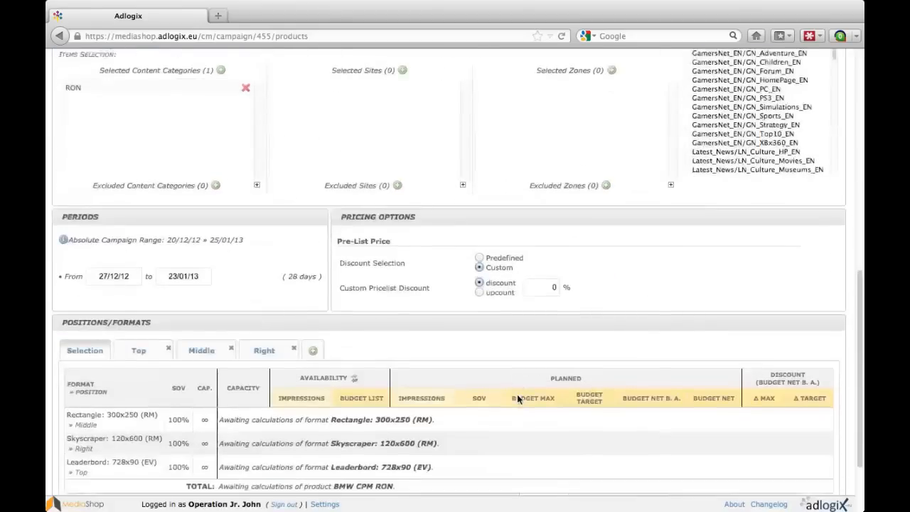
scroll(517, 399, down, 1)
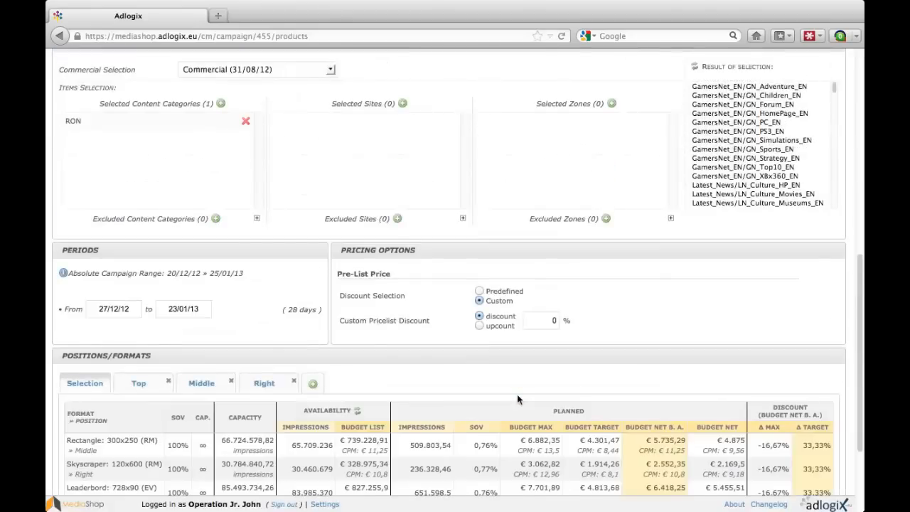
scroll(517, 398, down, 4)
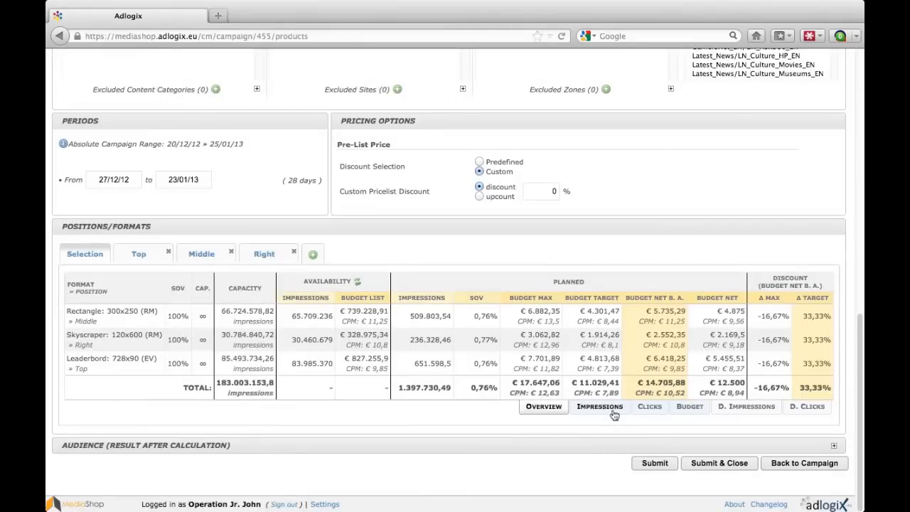
click(601, 406)
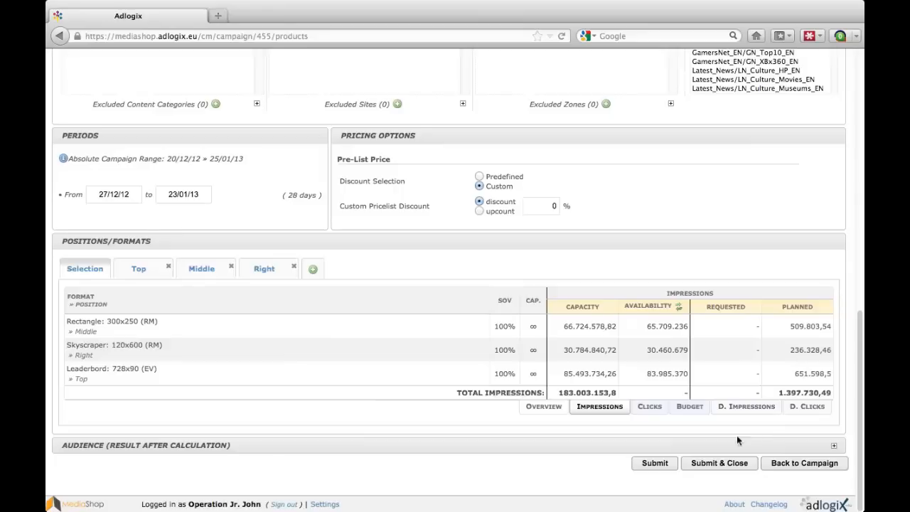
click(713, 463)
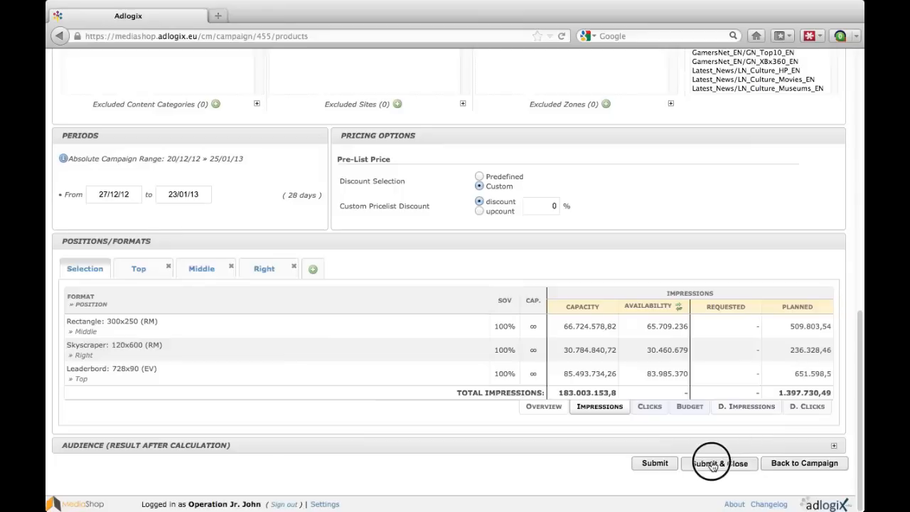